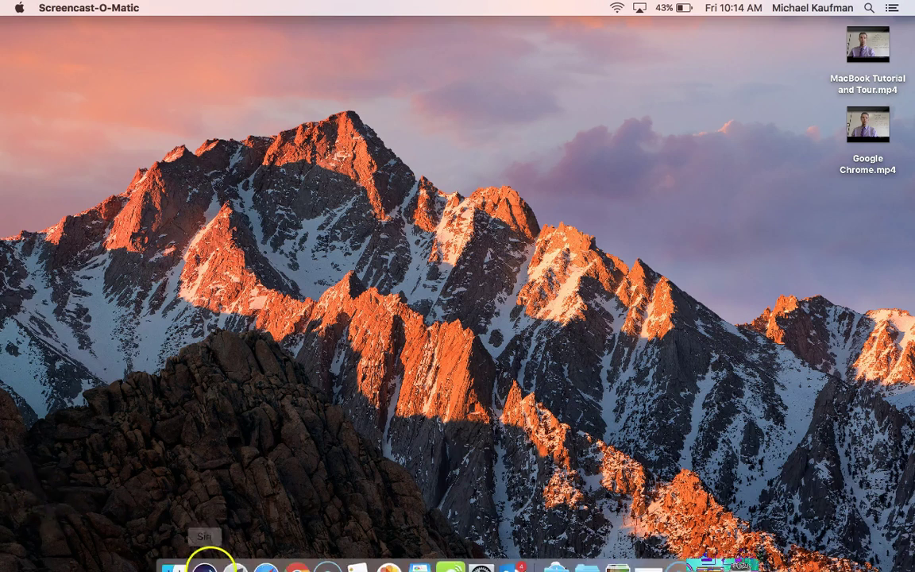
Launch System Preferences from the Dock and open the Language & Region pane
mouse_move(425, 559)
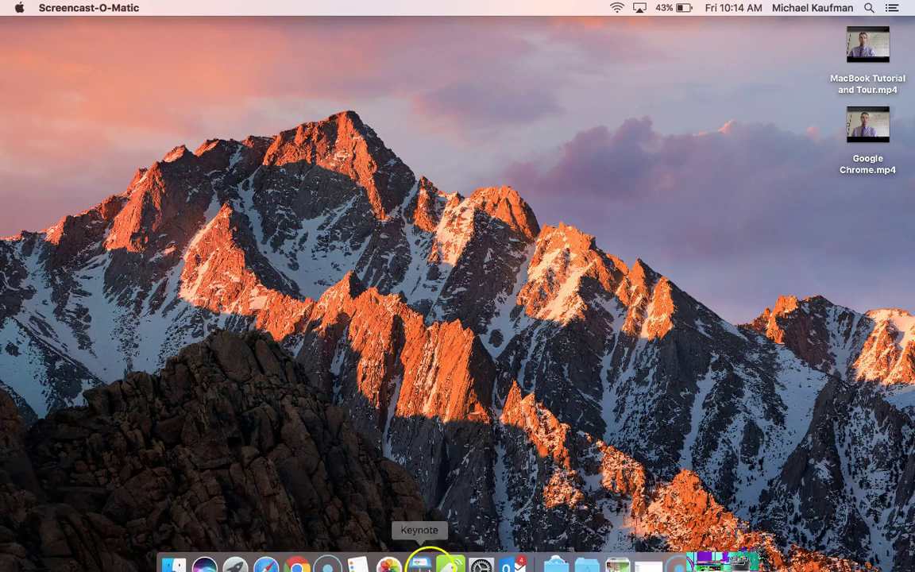
click(482, 553)
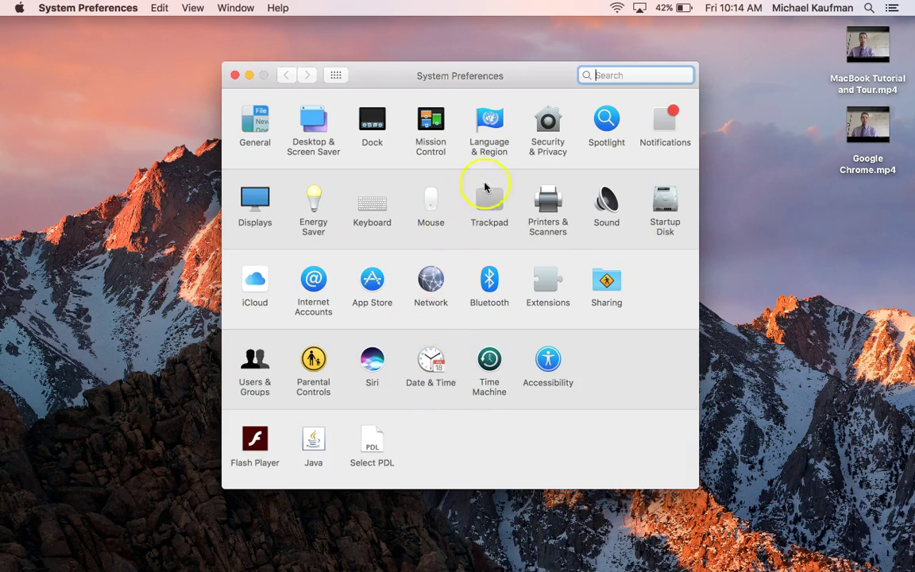
click(491, 131)
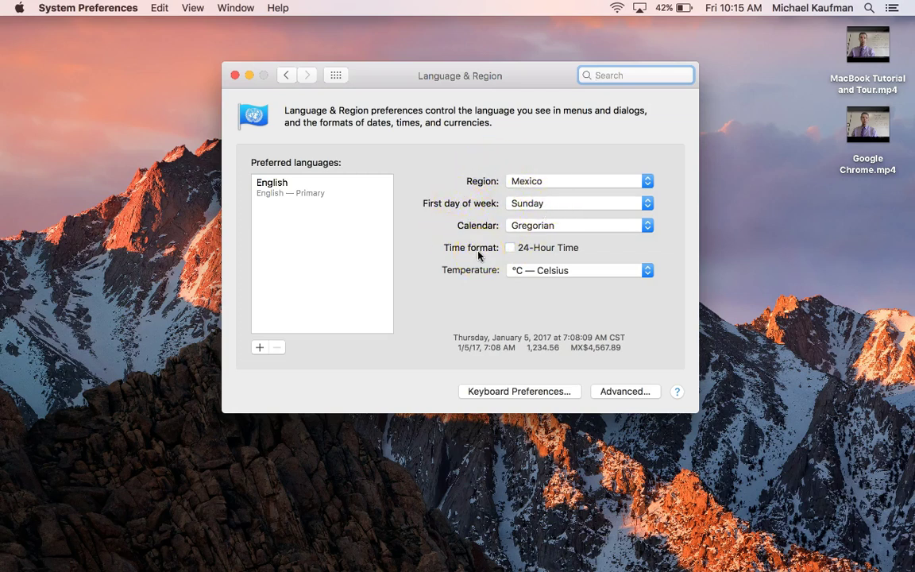
click(512, 248)
Open the list of addable preferred languages and select Español (México)
click(260, 349)
click(260, 347)
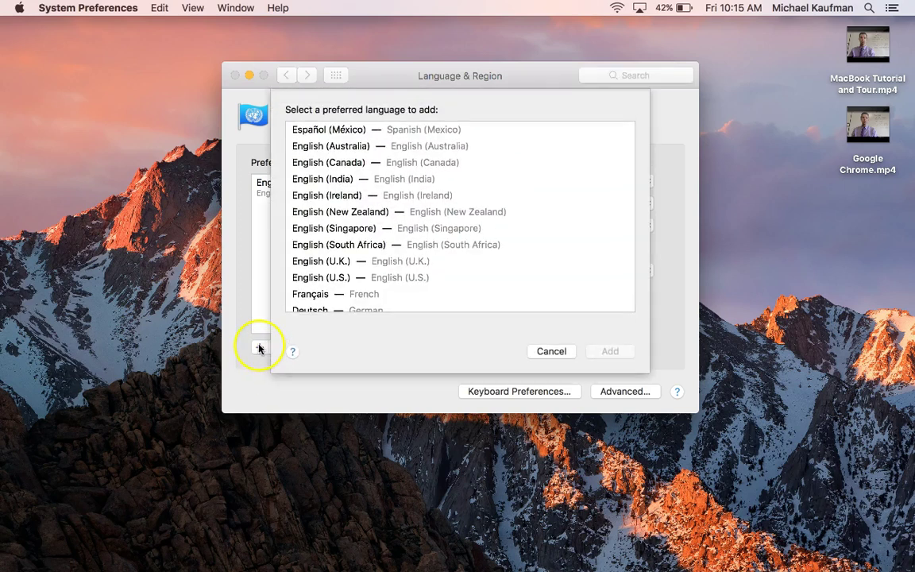
scroll(361, 255, down, 15)
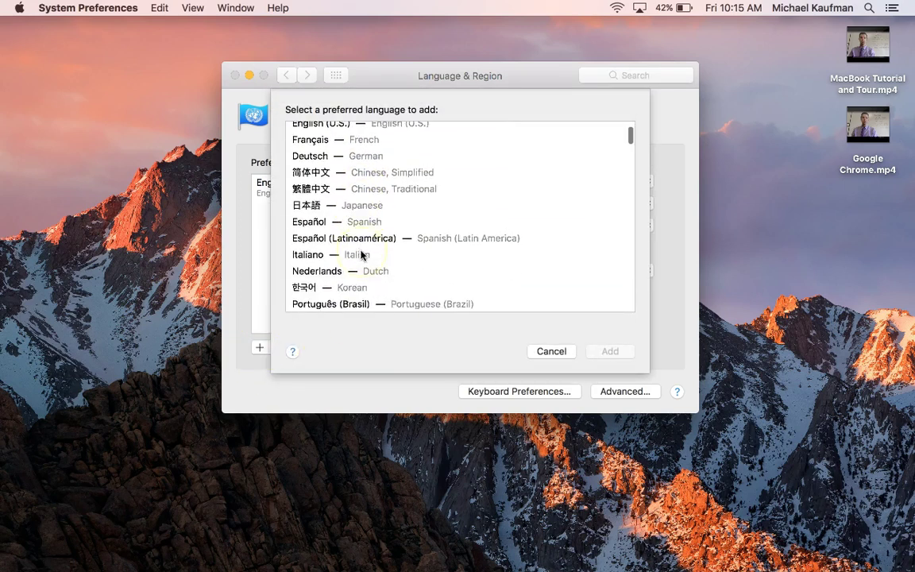
scroll(362, 256, down, 5)
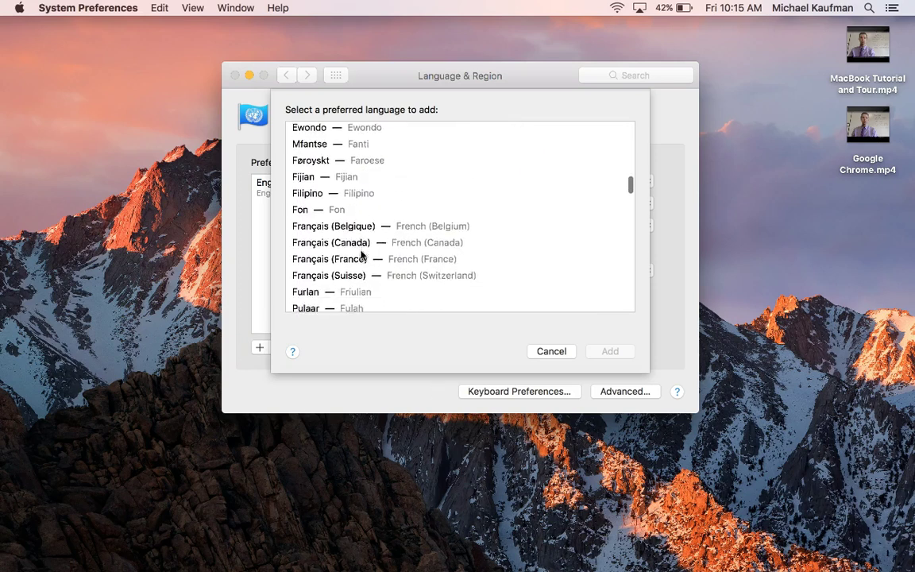
scroll(361, 255, up, 5)
scroll(362, 255, up, 5)
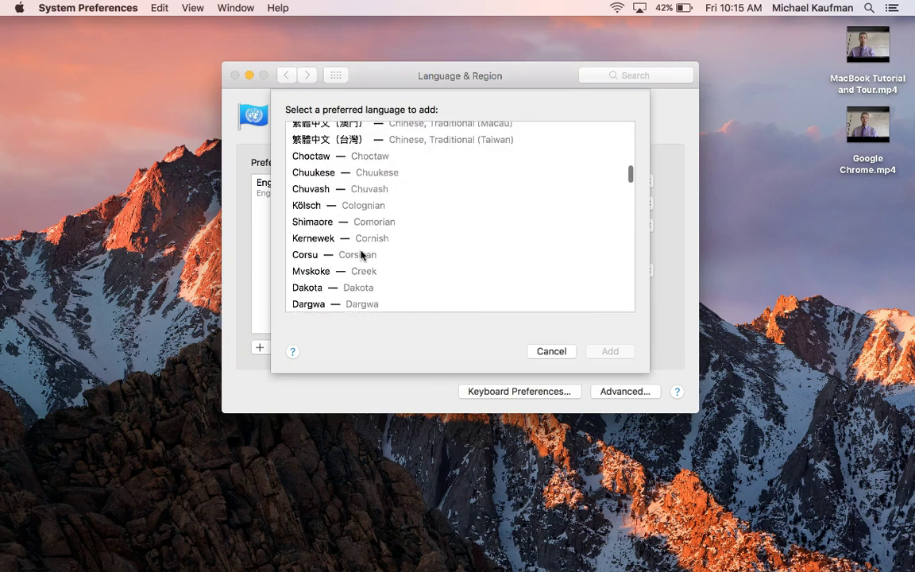
key(Down)
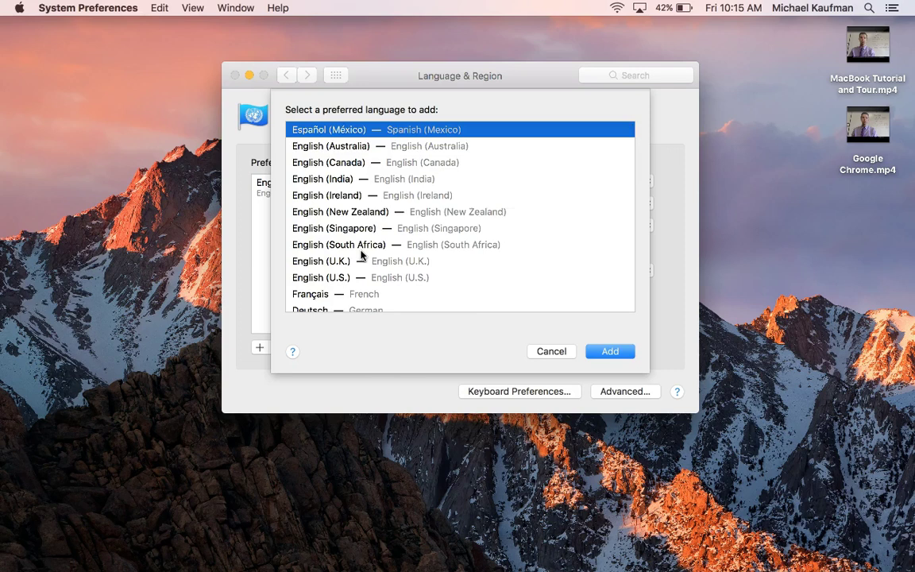
click(361, 133)
scroll(364, 137, down, 1)
scroll(364, 137, up, 1)
Add Español (México) below English, keeping English primary and declining the Spanish input source
click(610, 351)
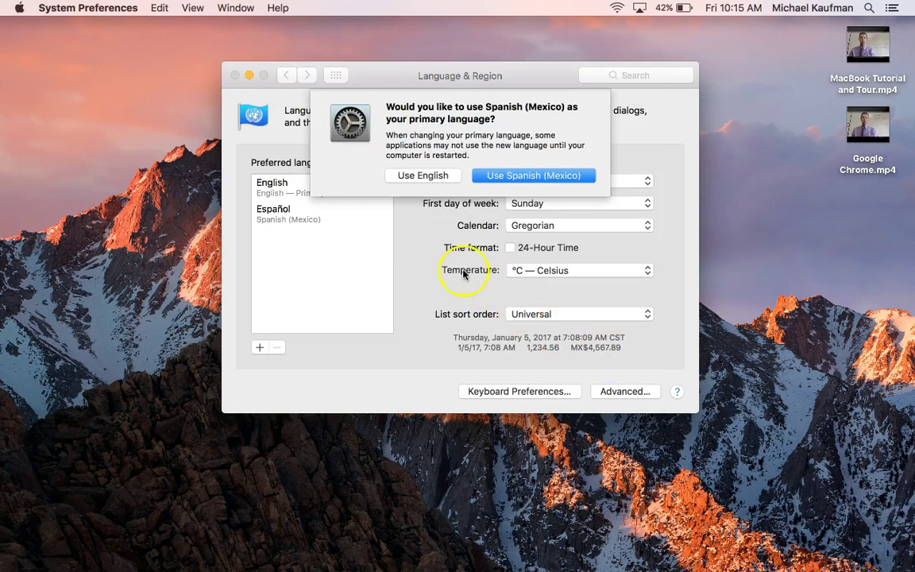
click(412, 178)
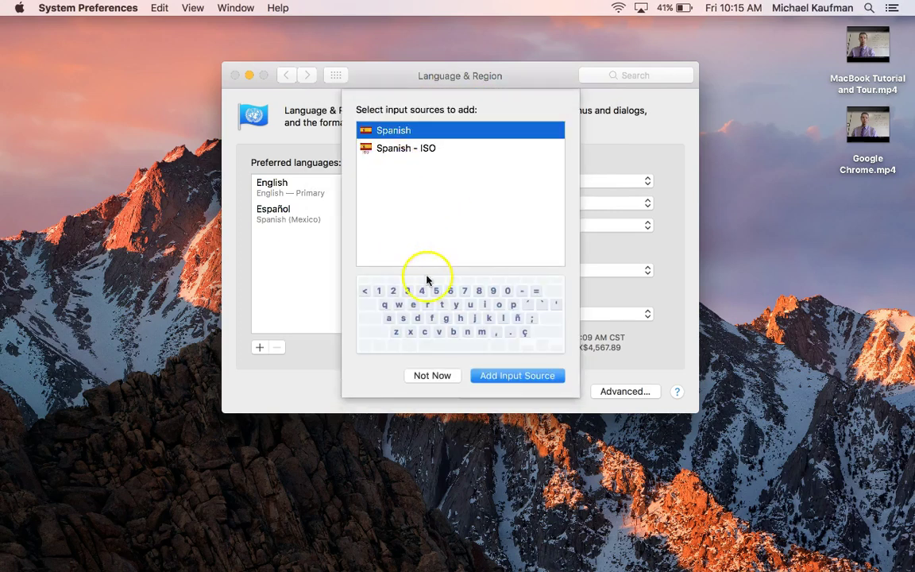
click(433, 376)
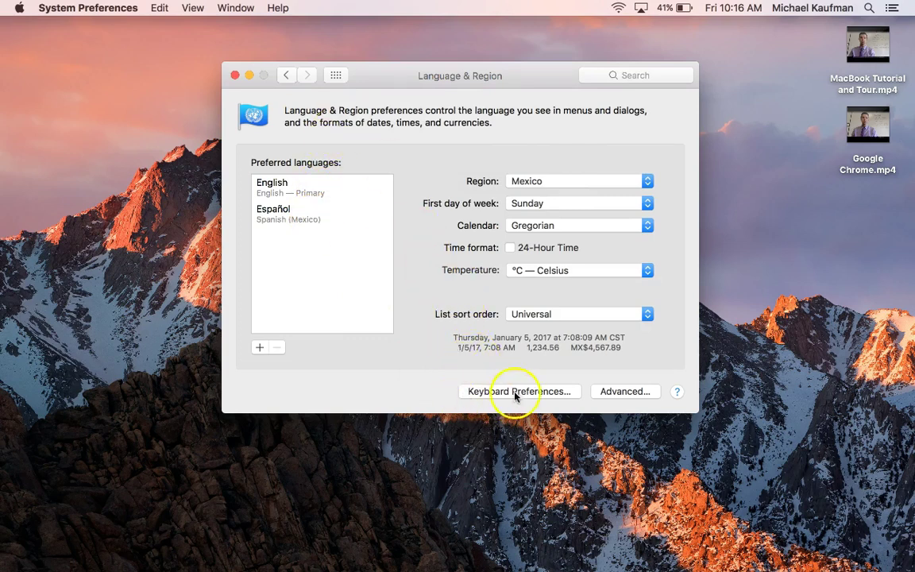
Go back to all settings and open the Keyboard pane's Input Sources tab
click(335, 75)
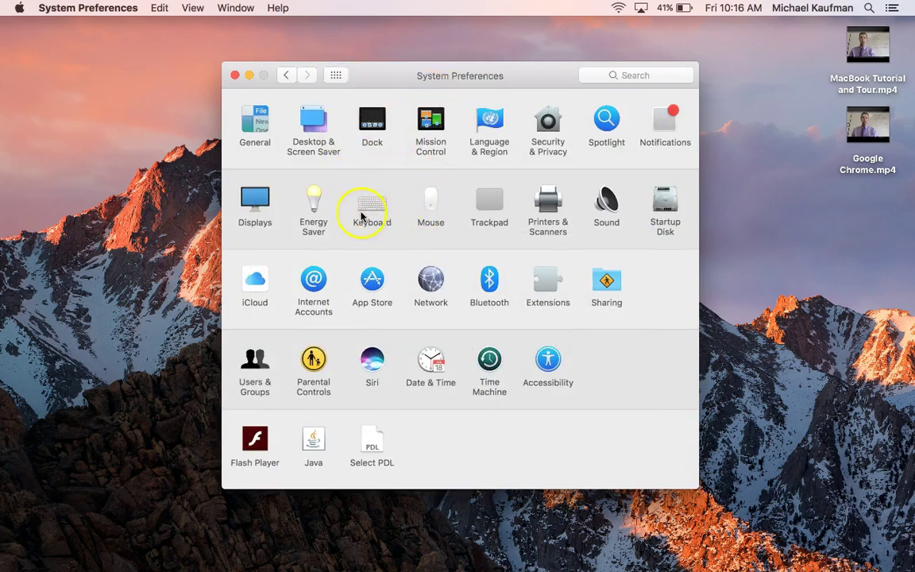
click(361, 211)
click(368, 294)
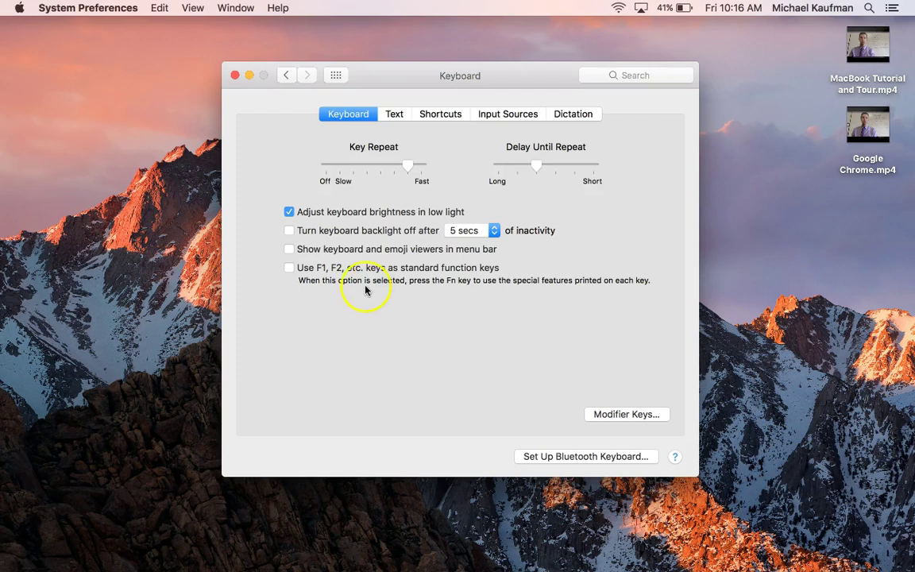
click(498, 115)
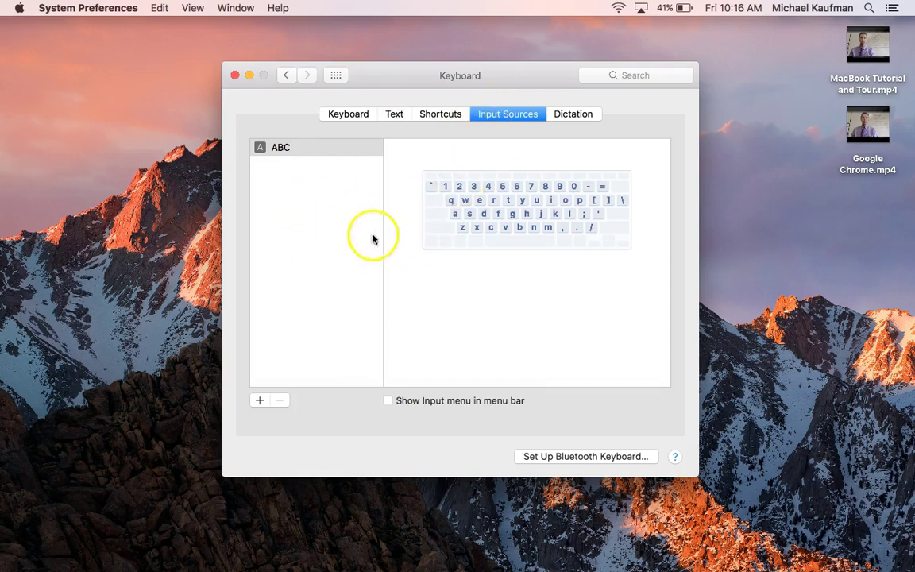
Search 'sp' among the input sources and add Spanish - ISO beside ABC
click(259, 402)
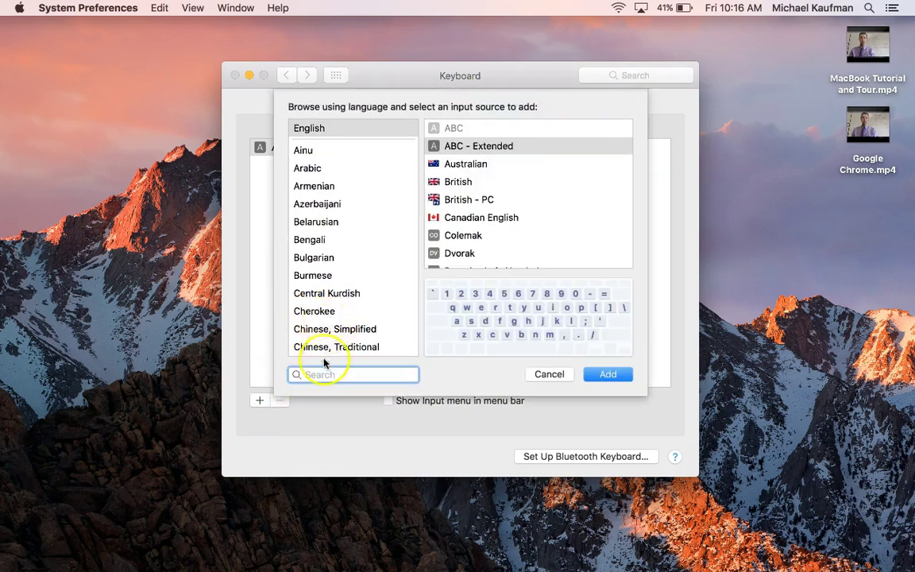
scroll(328, 274, down, 2)
scroll(330, 266, up, 2)
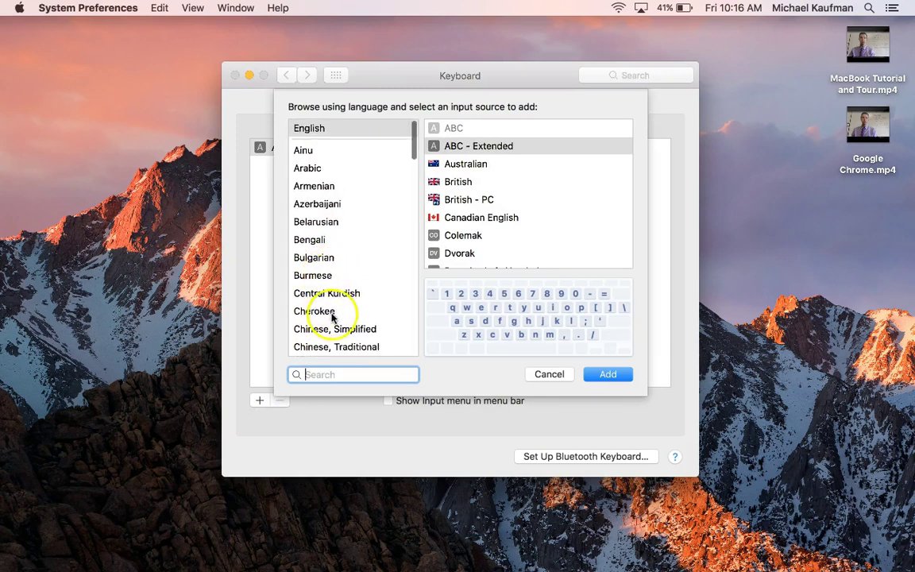
text(sp)
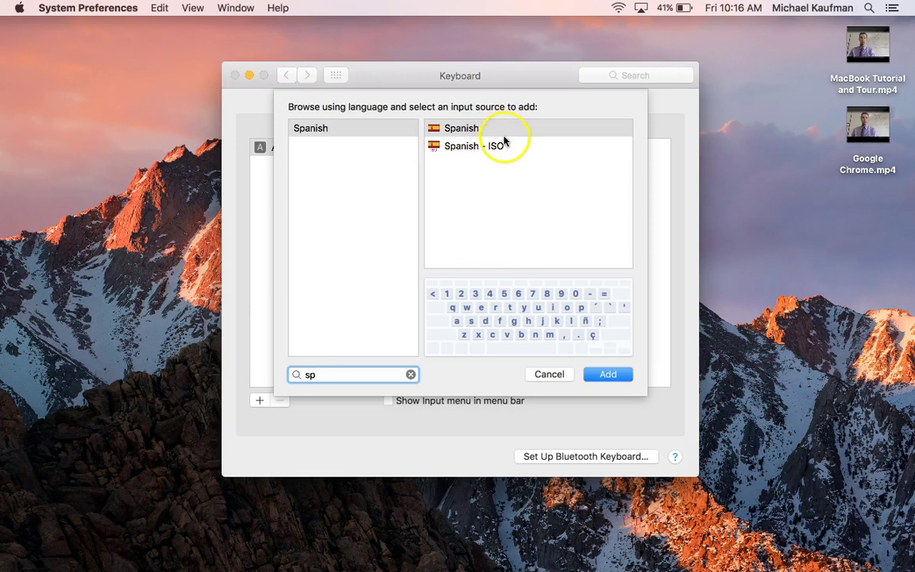
click(474, 152)
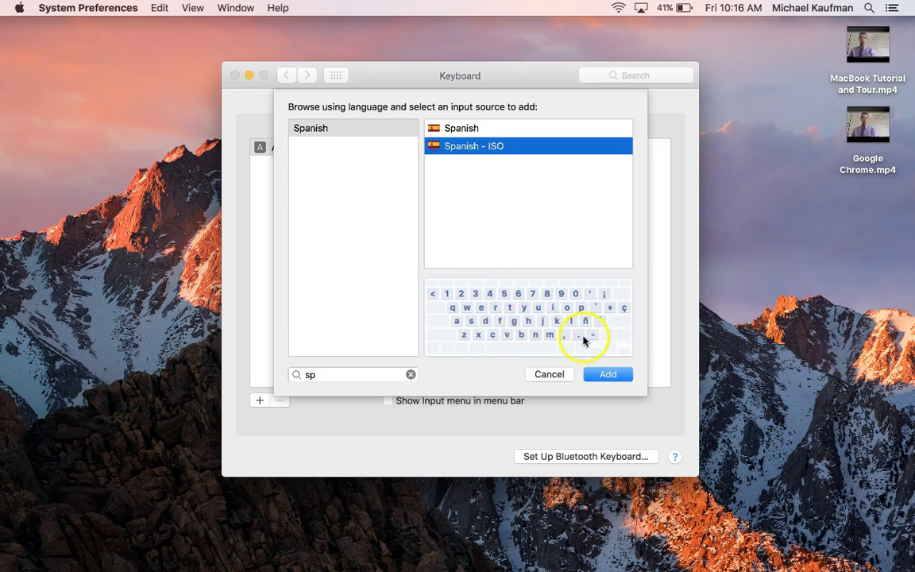
click(603, 374)
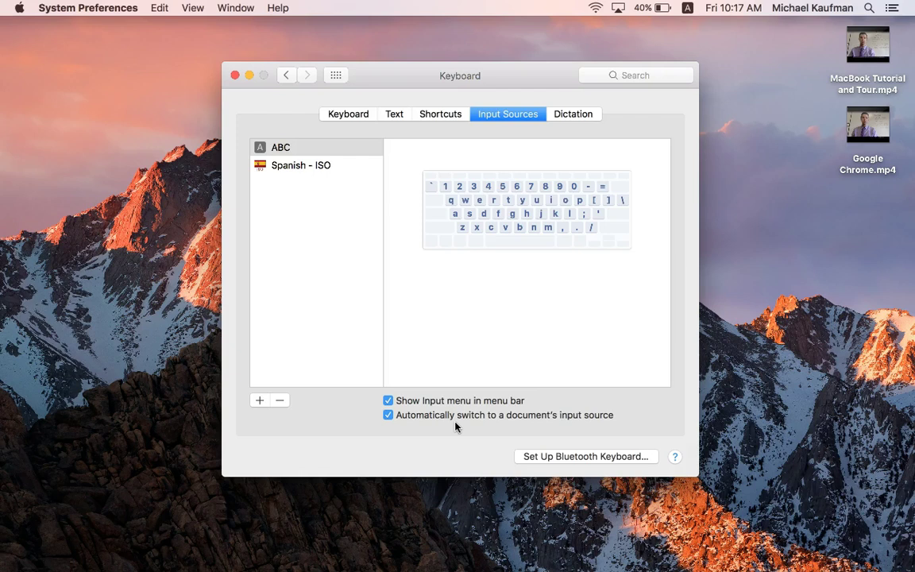
Enable 'Show keyboard and emoji viewers in menu bar' and minimise the Keyboard window
click(464, 435)
click(355, 116)
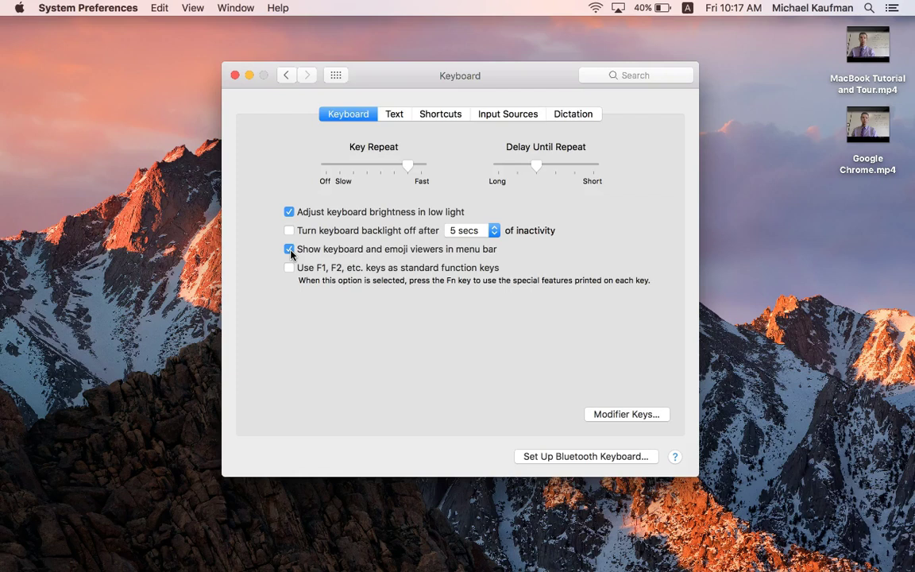
click(250, 76)
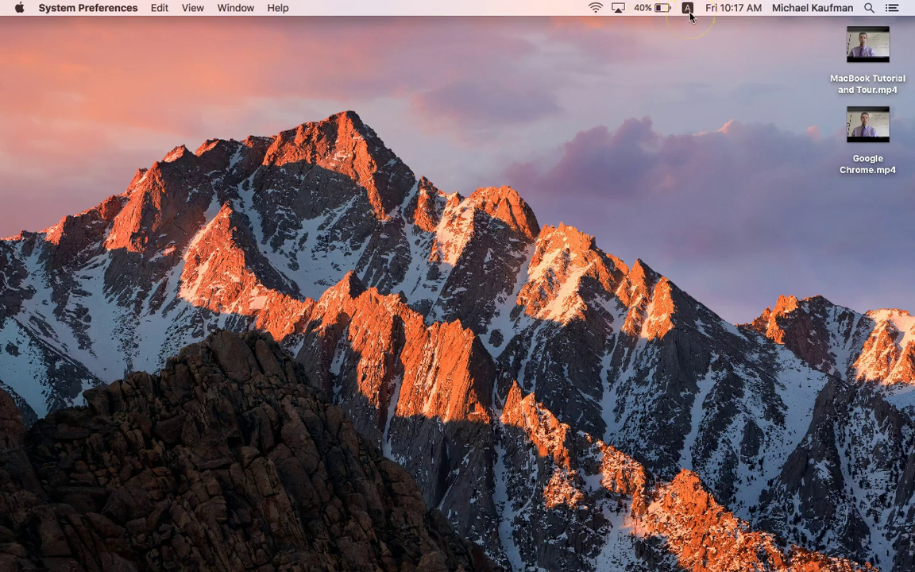
Switch the menu-bar input source to Spanish - ISO and show its Keyboard Viewer
click(689, 12)
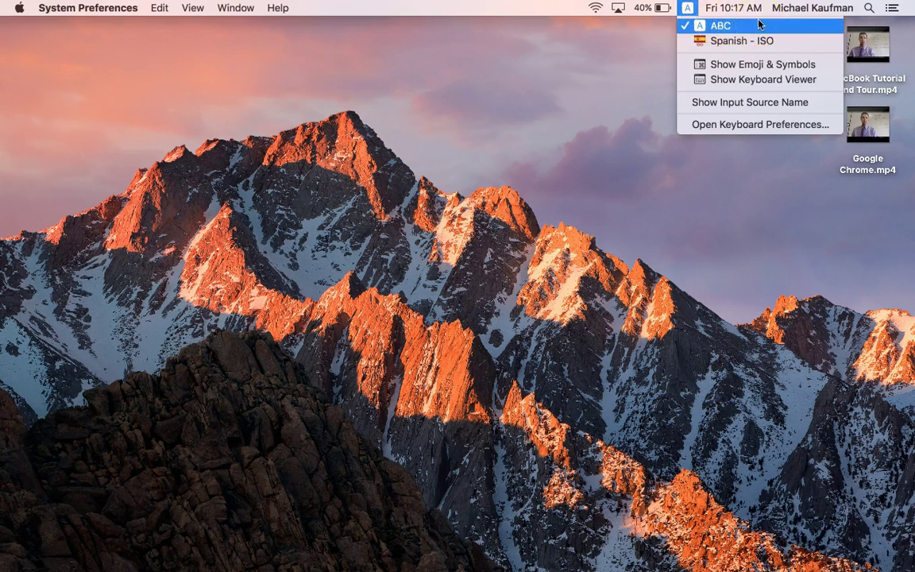
click(751, 42)
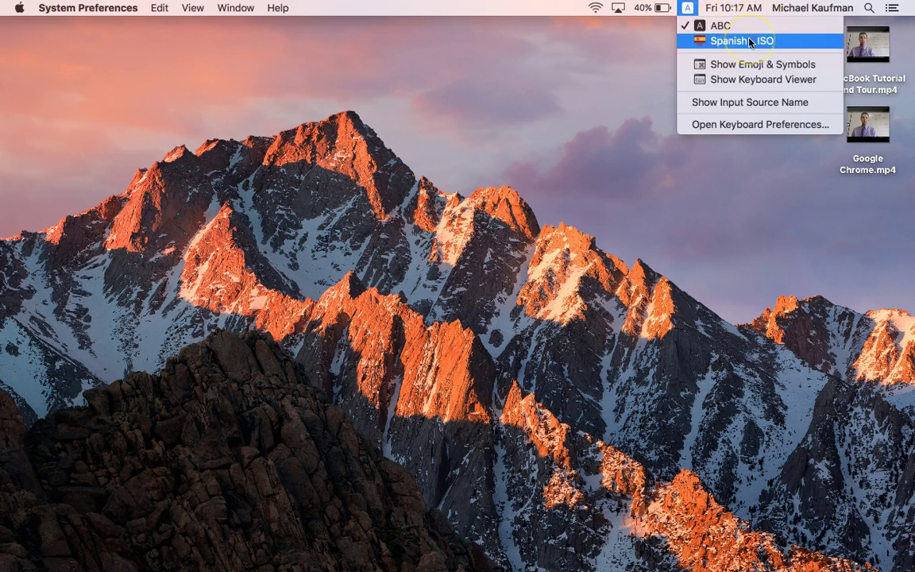
click(750, 42)
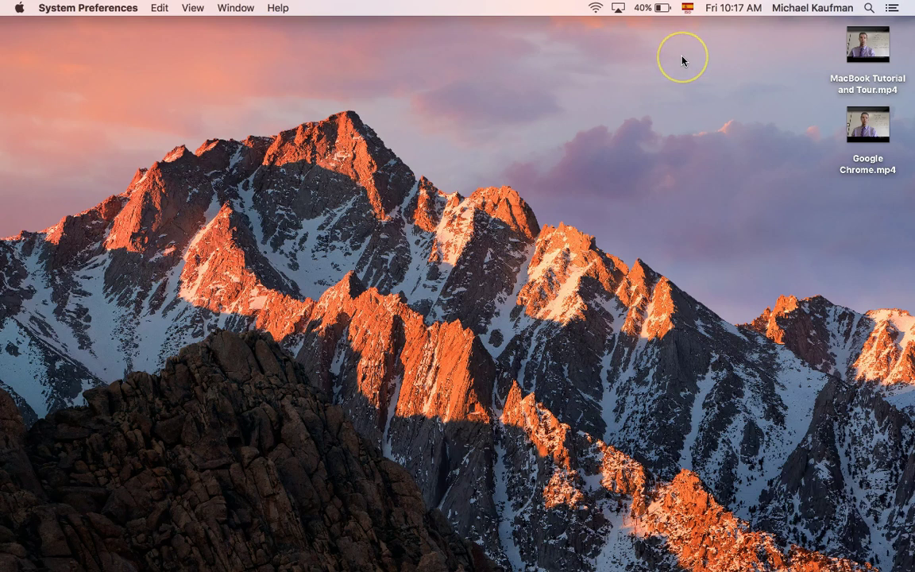
click(687, 9)
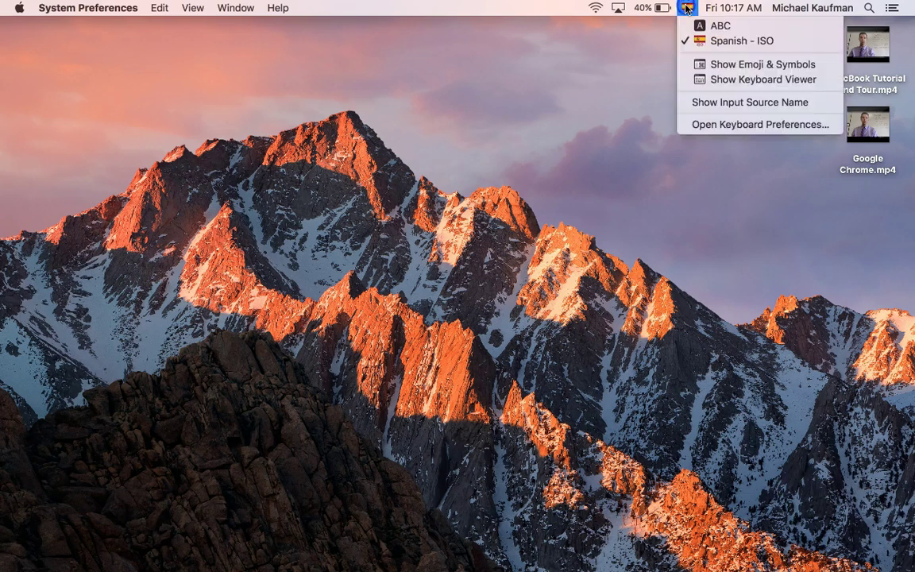
click(719, 81)
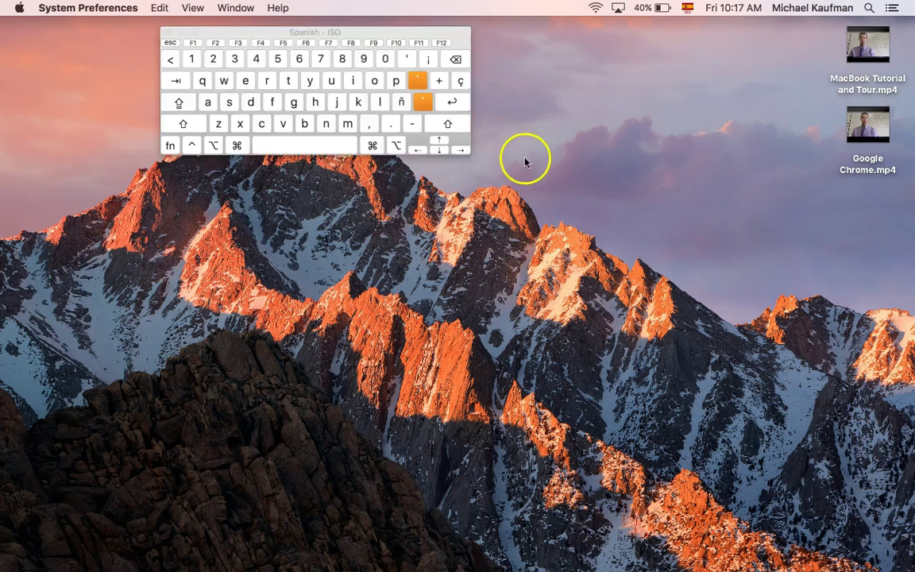